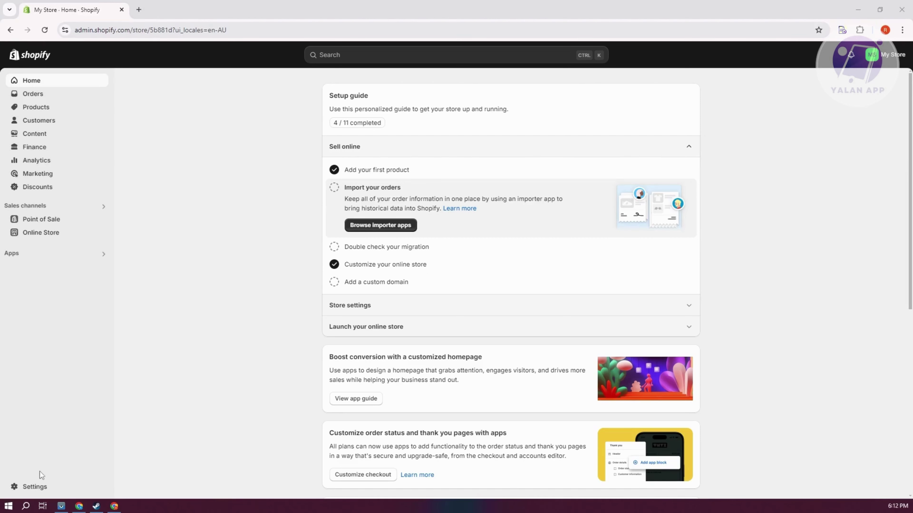
# Step: Open the Shopify App Store from the store's apps and sales channels settings and search for "vitals"
pyautogui.click(35, 489)
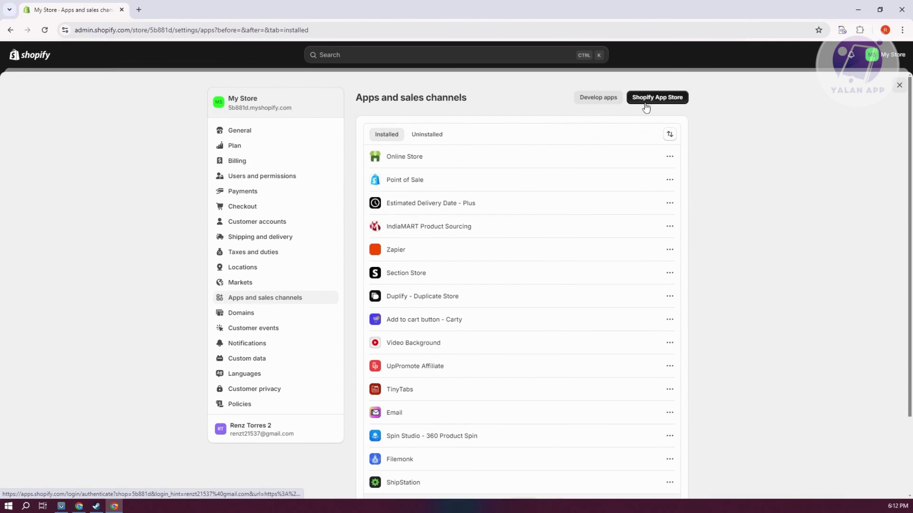
pyautogui.click(653, 102)
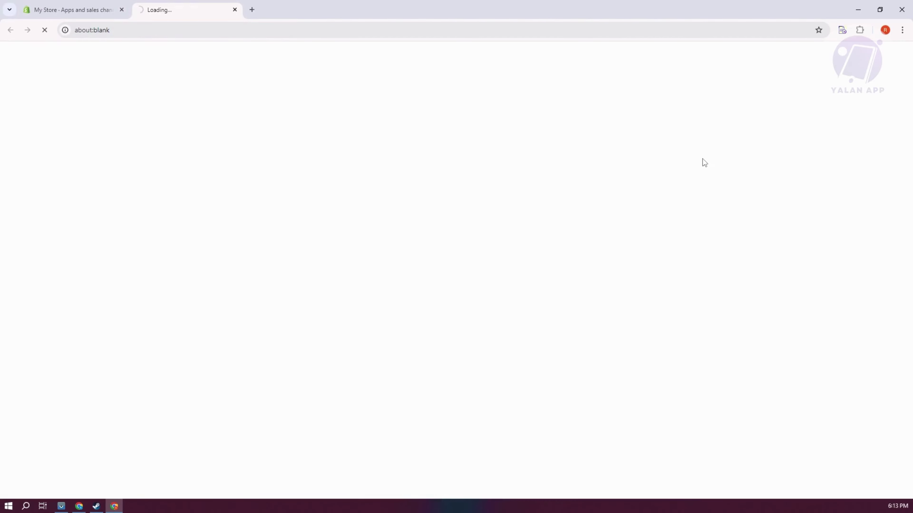
pyautogui.click(469, 59)
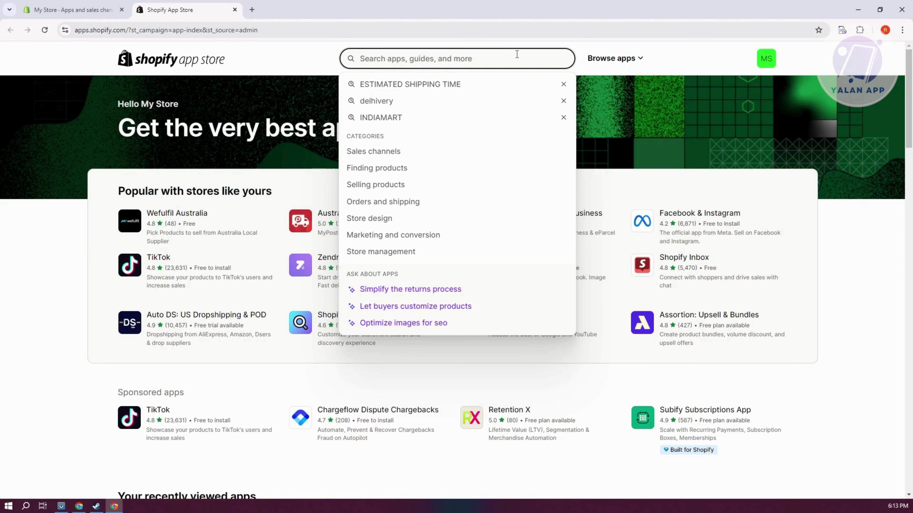
pyautogui.write('vitals')
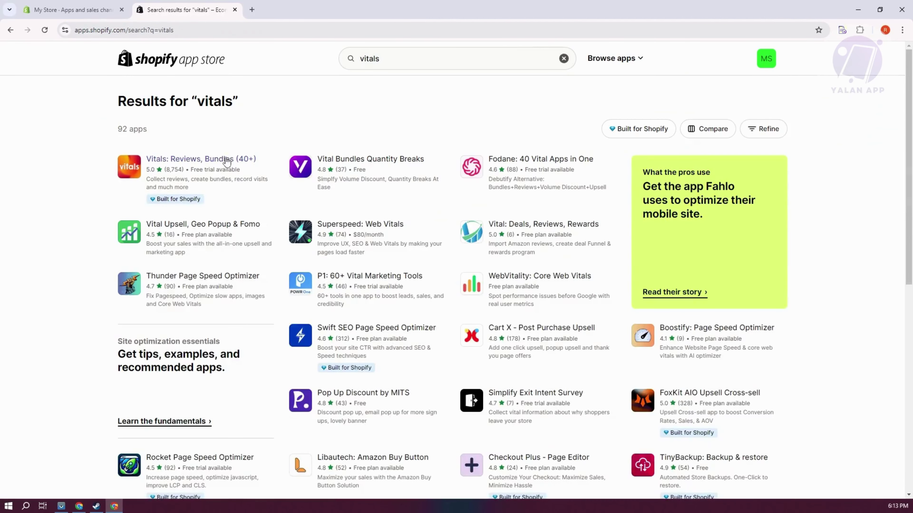
# Step: Install the "Vitals: Reviews, Bundles (40+)" app on the store and approve its data access
pyautogui.click(240, 167)
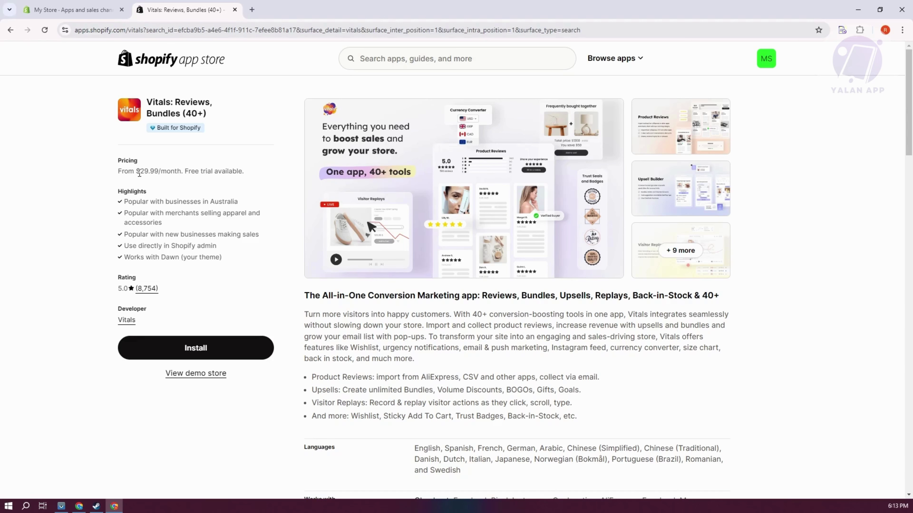
pyautogui.click(223, 353)
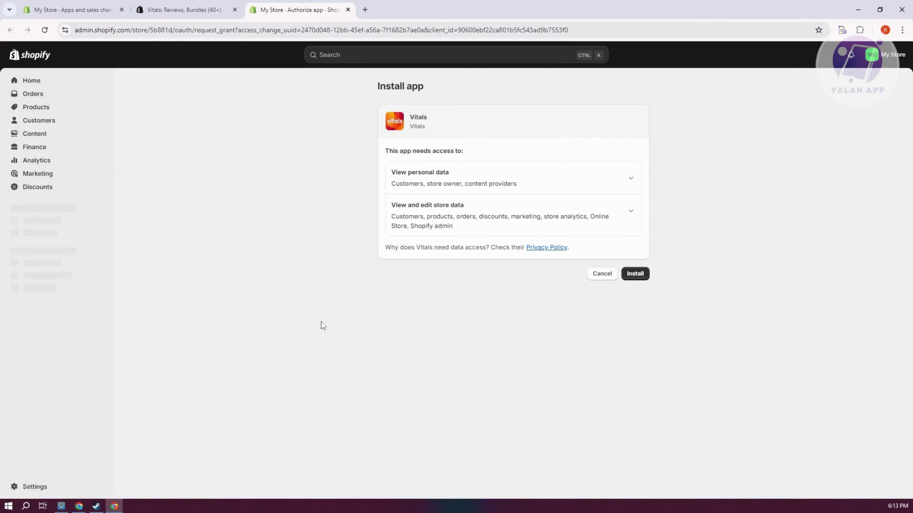
pyautogui.click(644, 276)
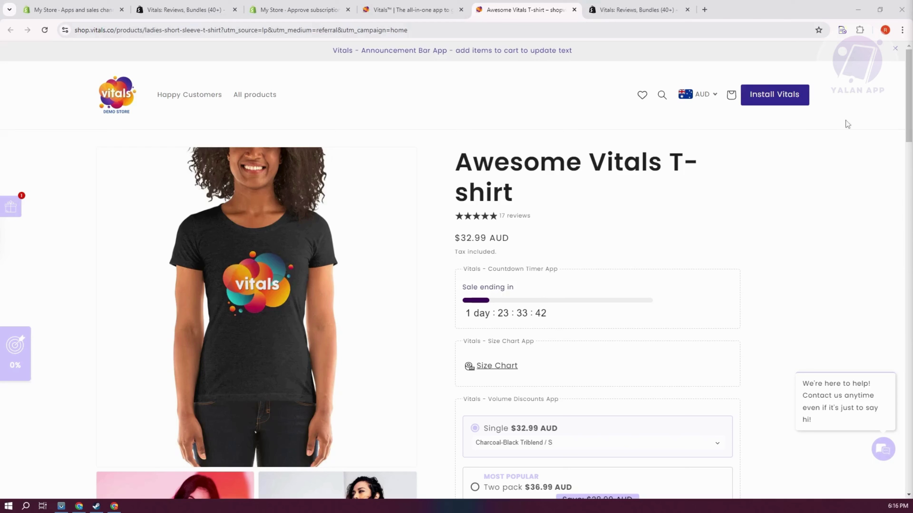
# Step: Examine the Vitals widgets on the Awesome Vitals T-shirt demo page, from the countdown timer to the Buy One, Get One offer
pyautogui.click(688, 10)
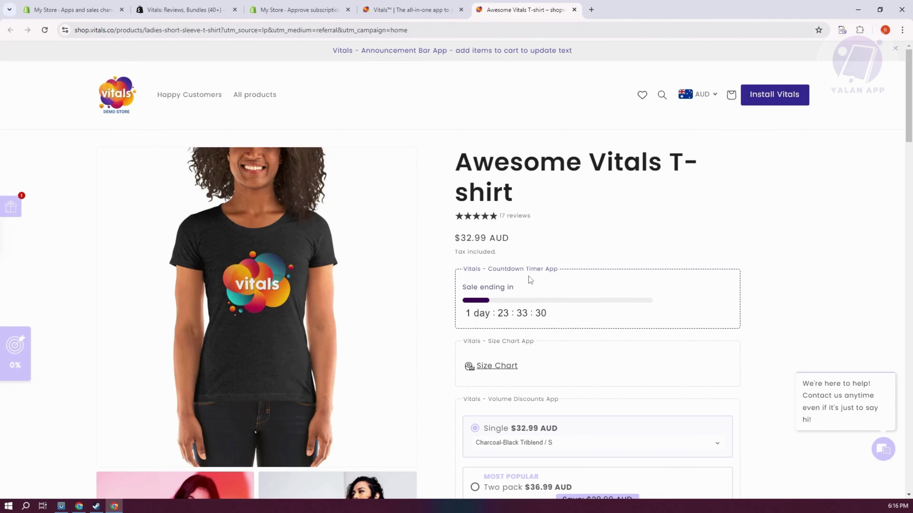
pyautogui.scroll(-2, 543, 284)
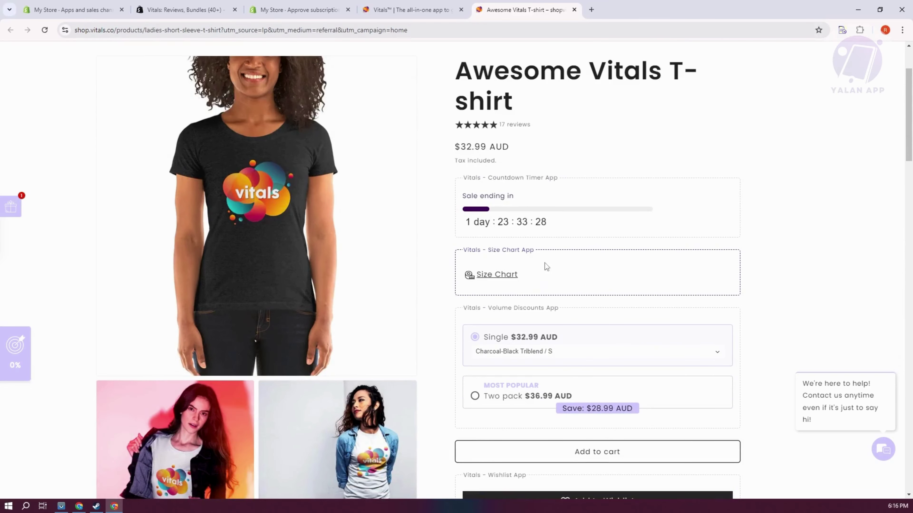
pyautogui.scroll(-2, 540, 280)
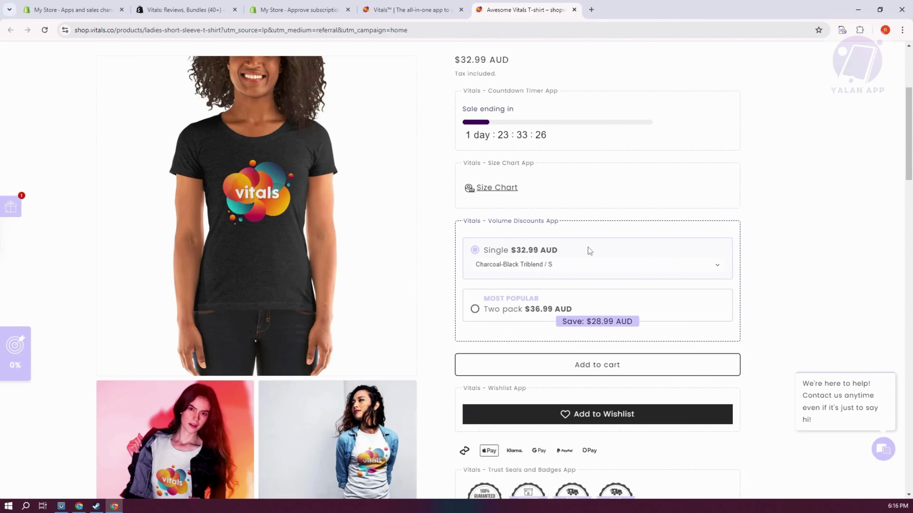
pyautogui.scroll(-2, 599, 251)
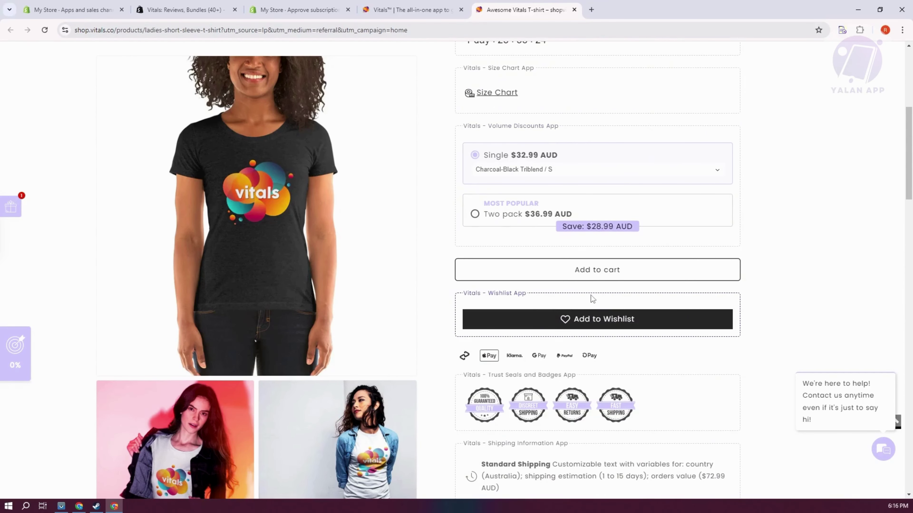
pyautogui.scroll(-3, 575, 308)
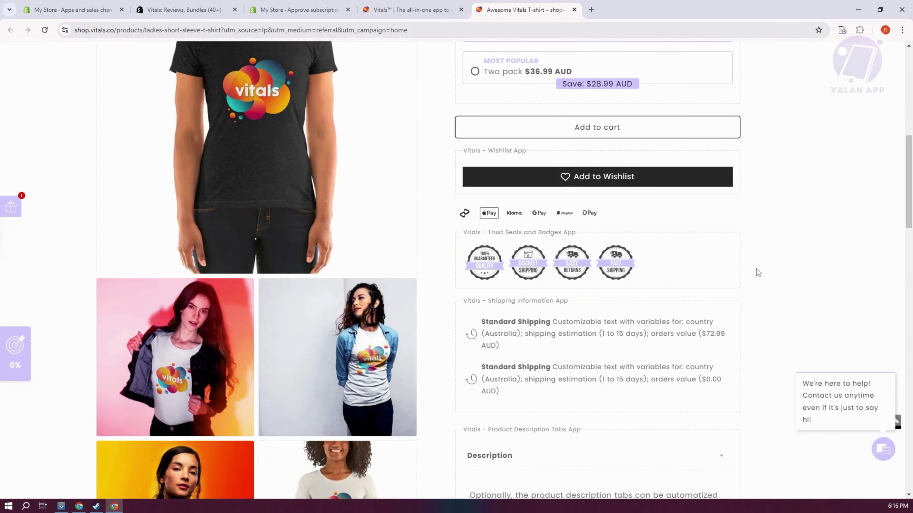
pyautogui.scroll(-4, 573, 370)
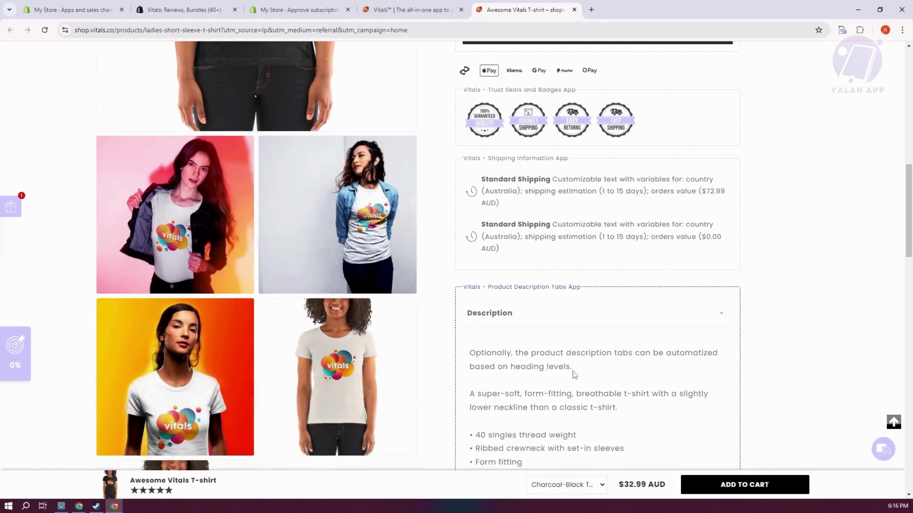
pyautogui.scroll(-3, 569, 375)
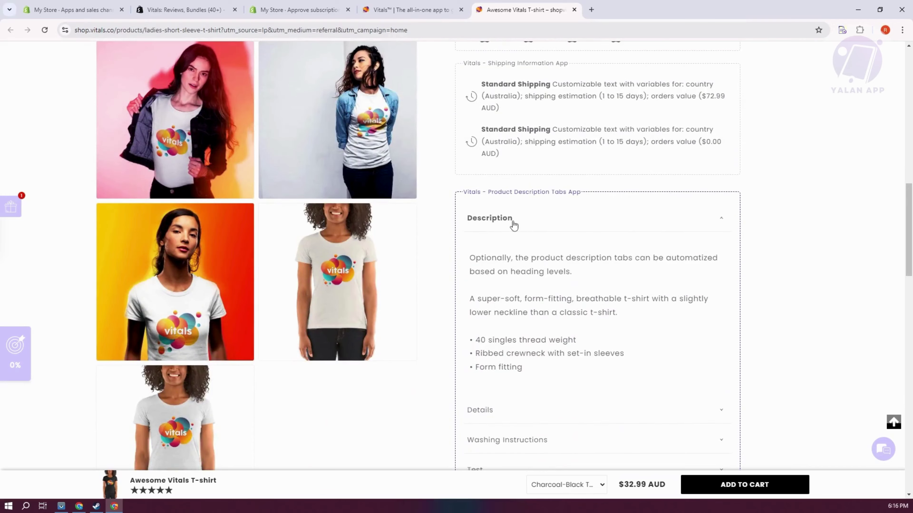
pyautogui.scroll(-8, 547, 253)
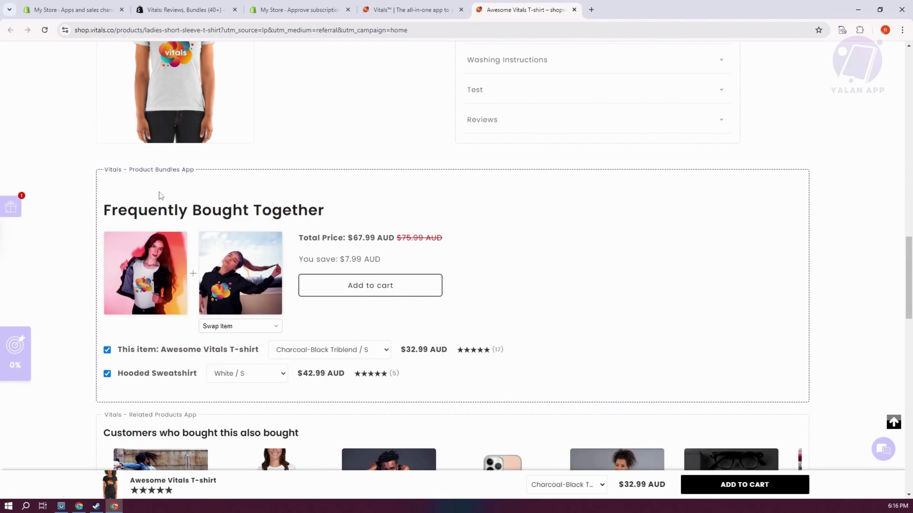
pyautogui.scroll(-3, 504, 252)
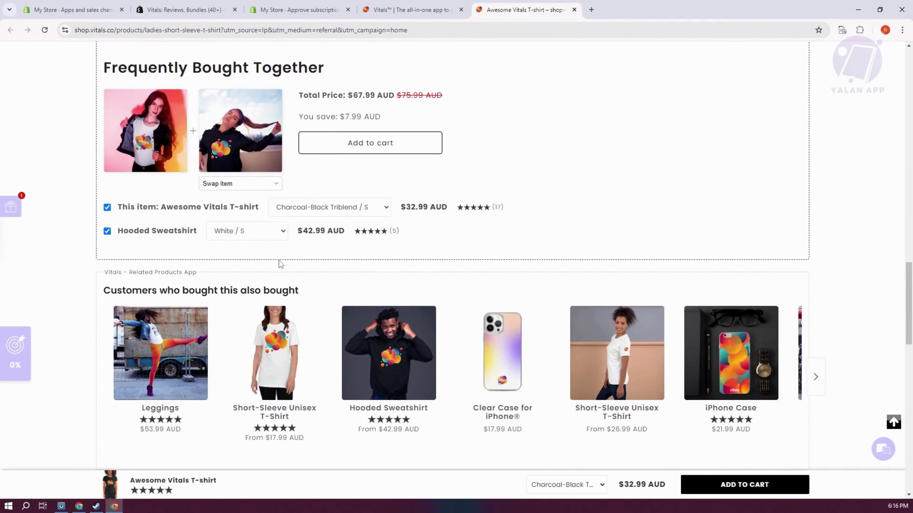
pyautogui.scroll(-6, 267, 287)
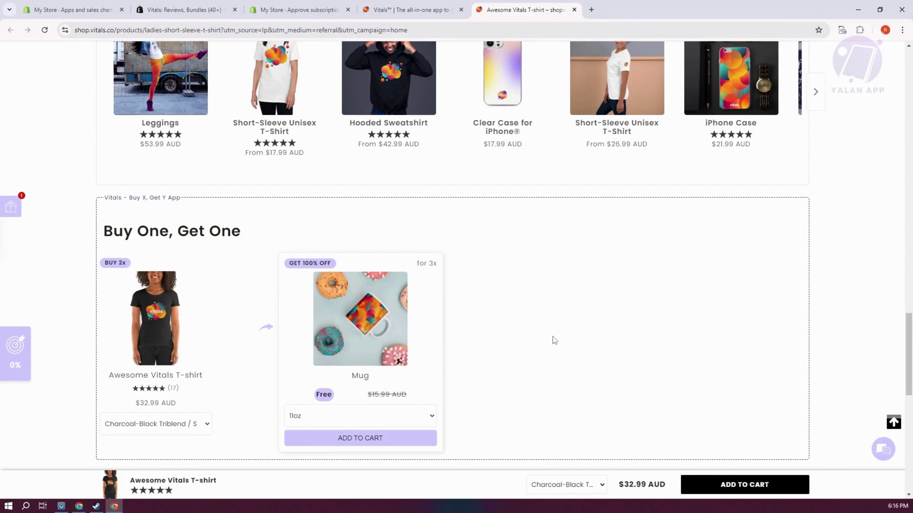
pyautogui.scroll(5, 503, 324)
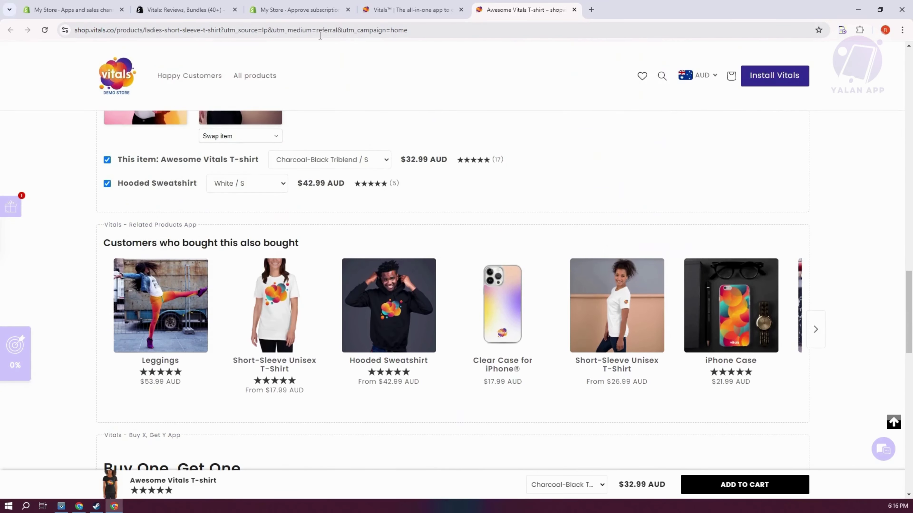
# Step: Add Vitals to the store by enabling and saving its app embed in the Dawn theme, and close the theme editor
pyautogui.click(290, 5)
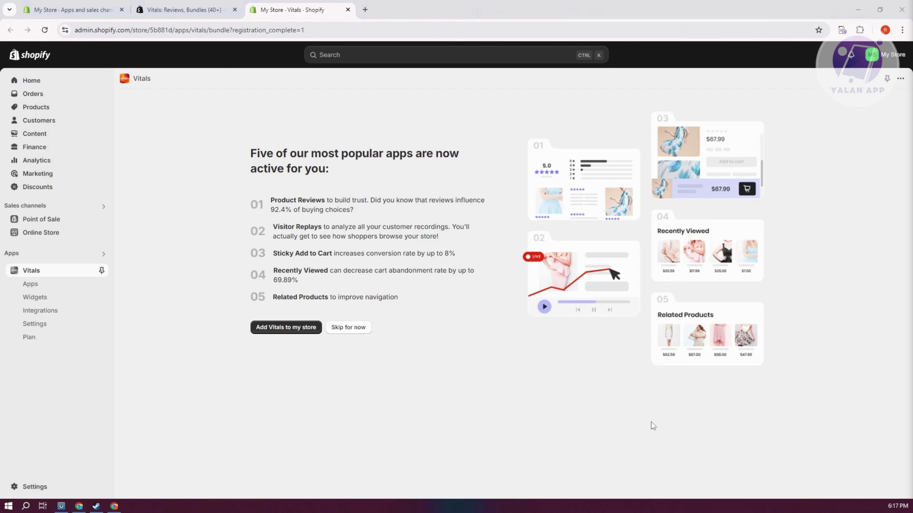
pyautogui.click(297, 328)
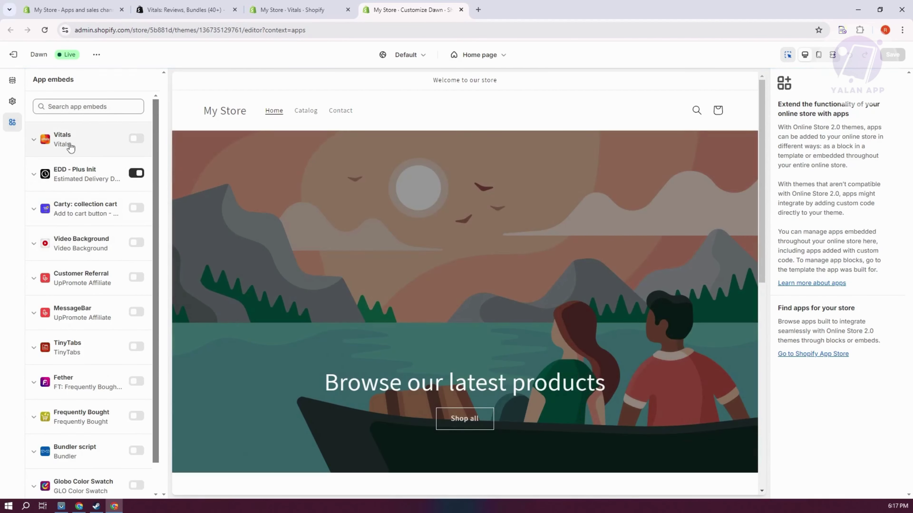
pyautogui.click(137, 139)
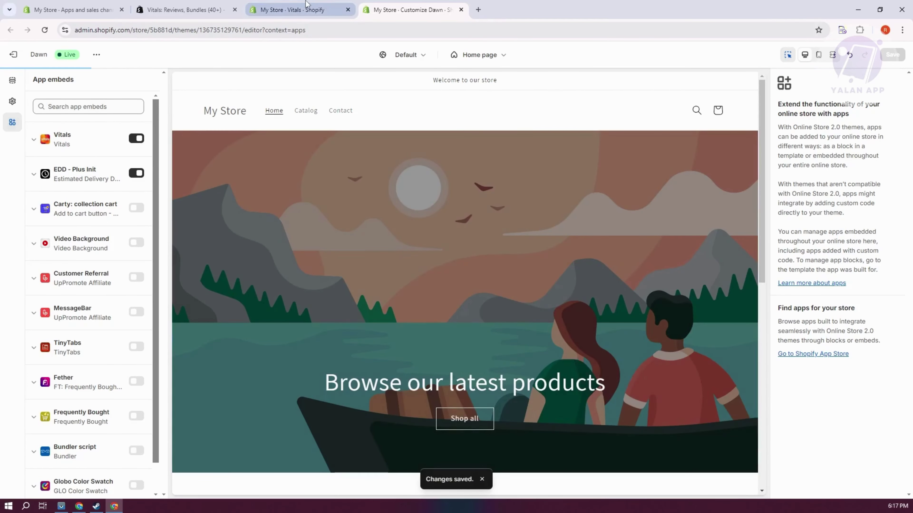
pyautogui.click(307, 4)
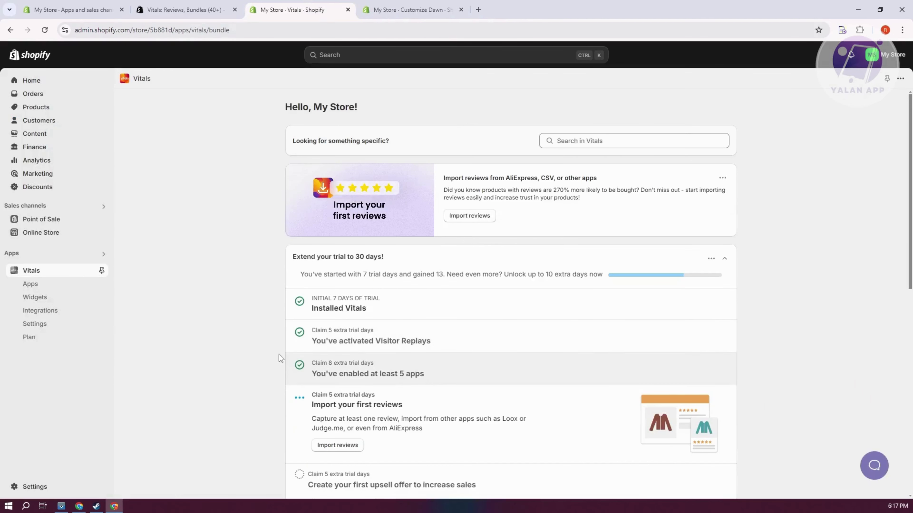
pyautogui.click(466, 10)
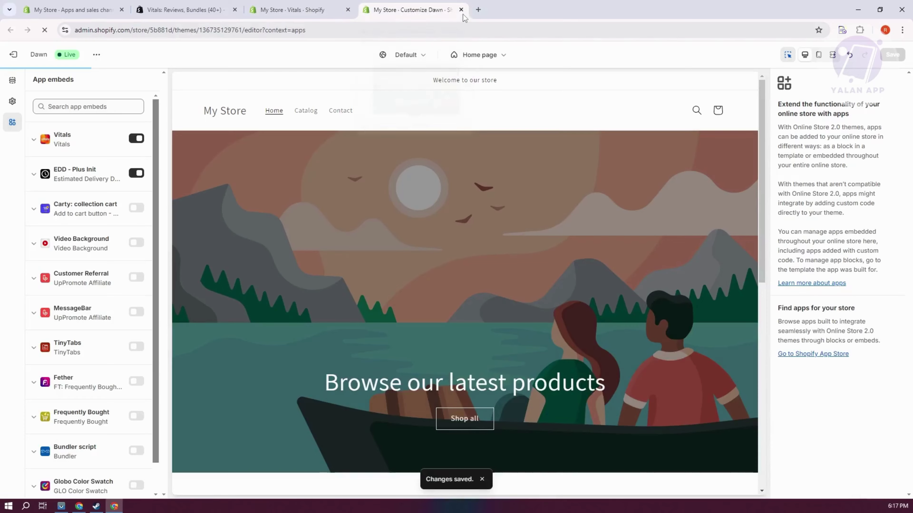
pyautogui.click(460, 10)
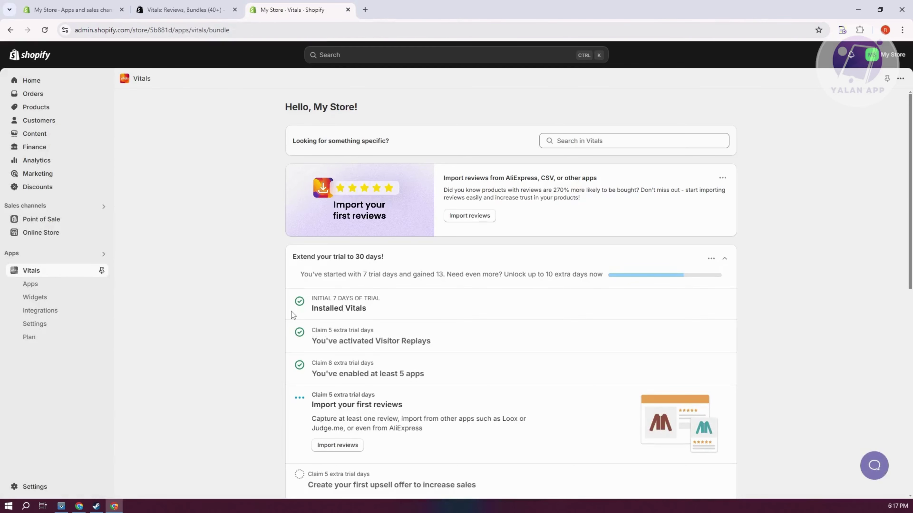
# Step: Review the Vitals home page and open Product Reviews from the list of Vitals apps
pyautogui.scroll(-5, 235, 352)
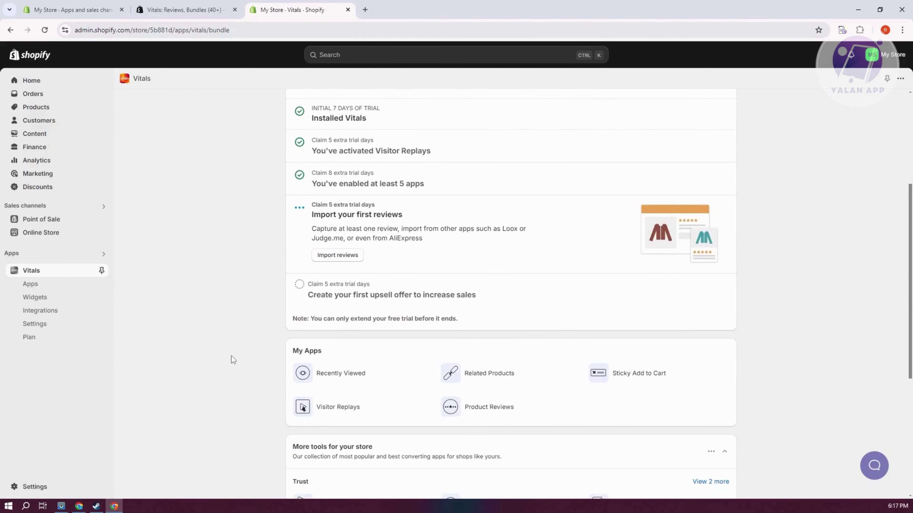
pyautogui.click(42, 284)
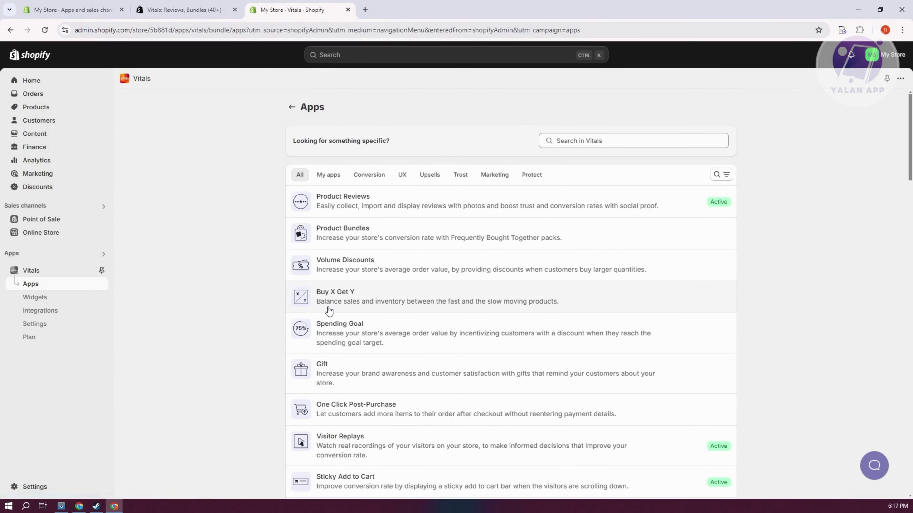
pyautogui.click(379, 211)
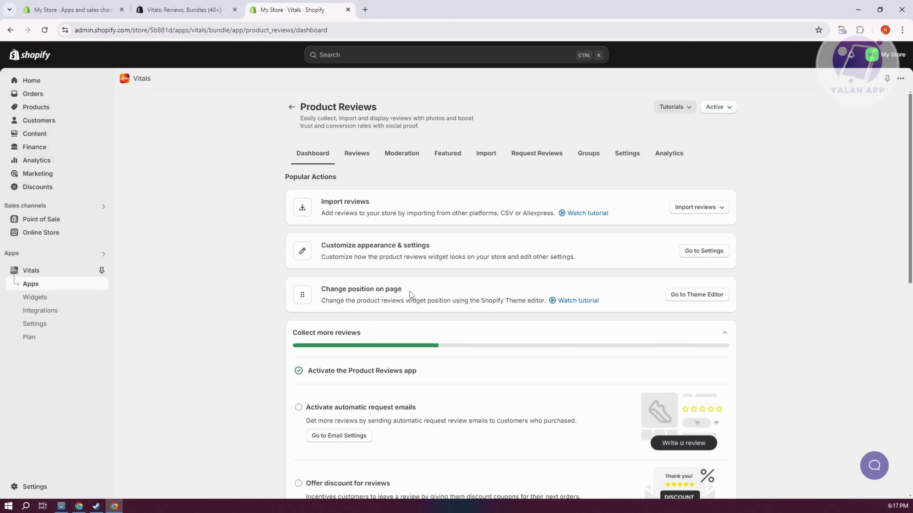
# Step: Open the theme editor for changing the reviews widget's position and load the Default product template
pyautogui.click(696, 295)
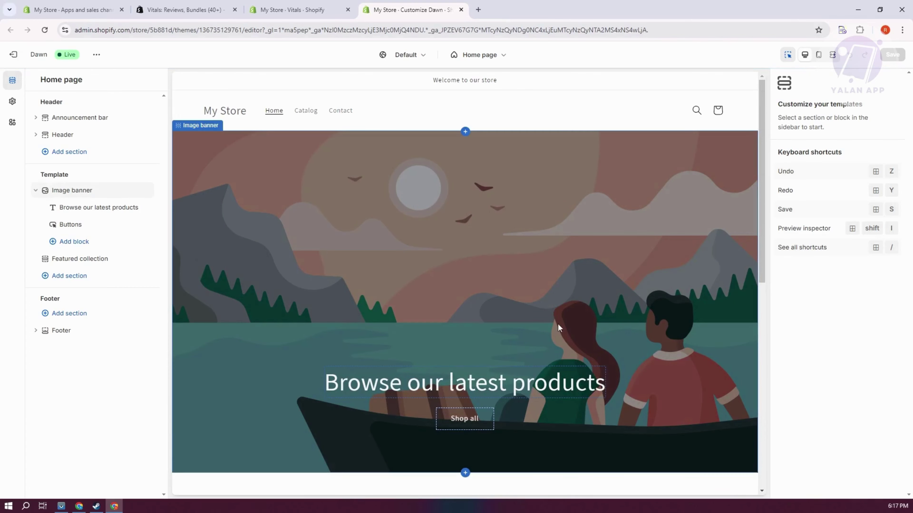
pyautogui.click(490, 55)
pyautogui.click(446, 110)
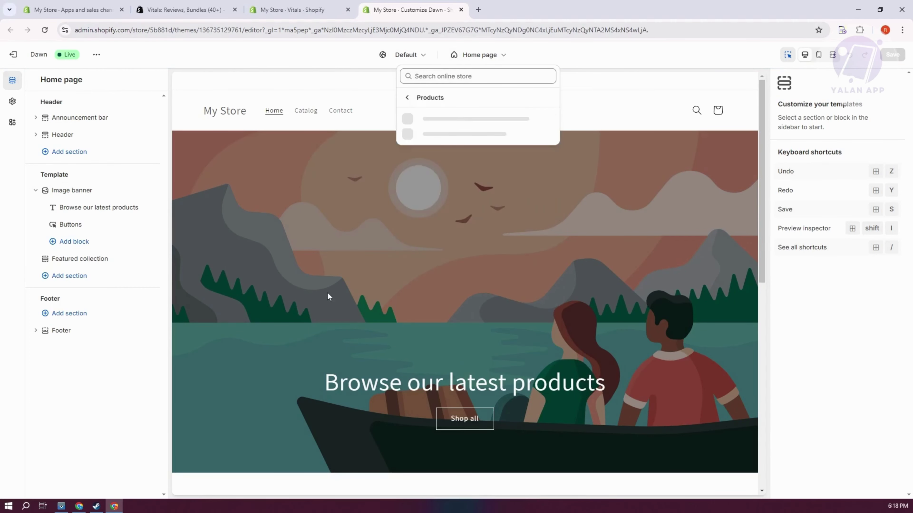
pyautogui.click(481, 127)
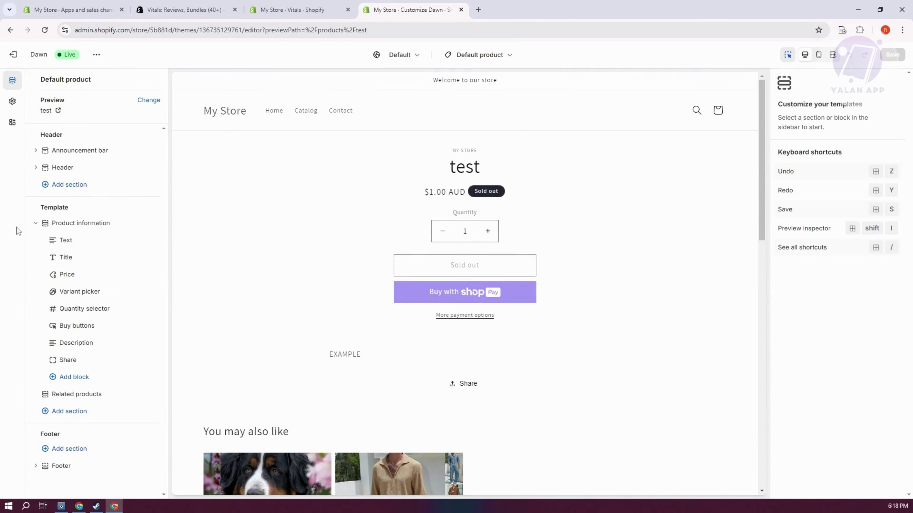
# Step: Add the Vitals All Reviews Badge as an app section in the product template and go back to the Product Reviews dashboard
pyautogui.click(81, 419)
pyautogui.click(256, 256)
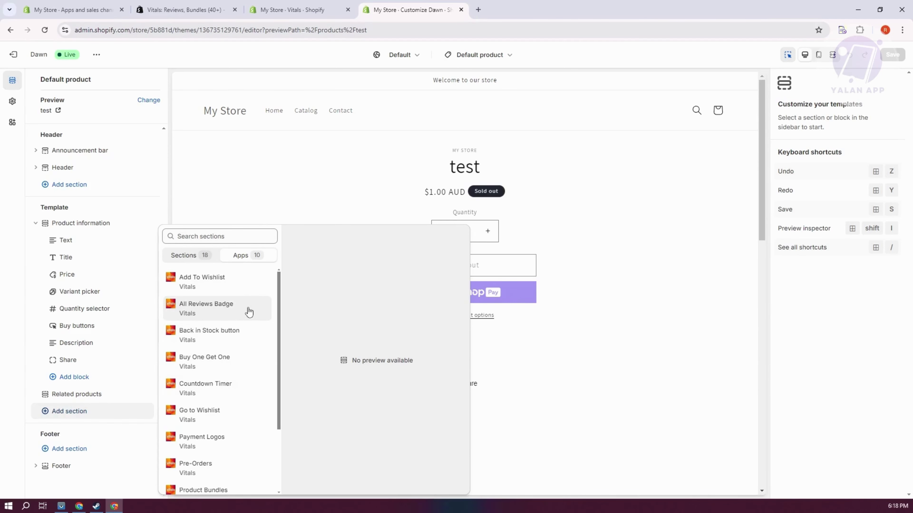
pyautogui.scroll(-2, 248, 323)
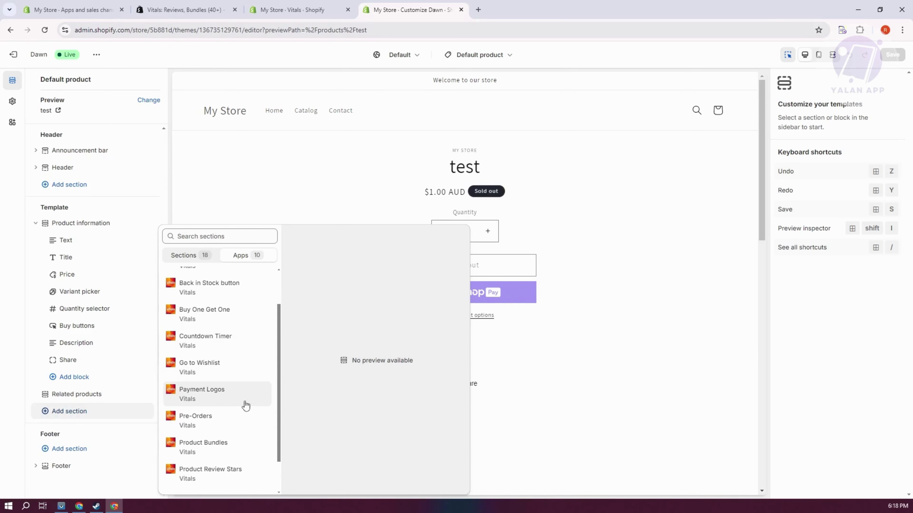
pyautogui.scroll(2, 236, 392)
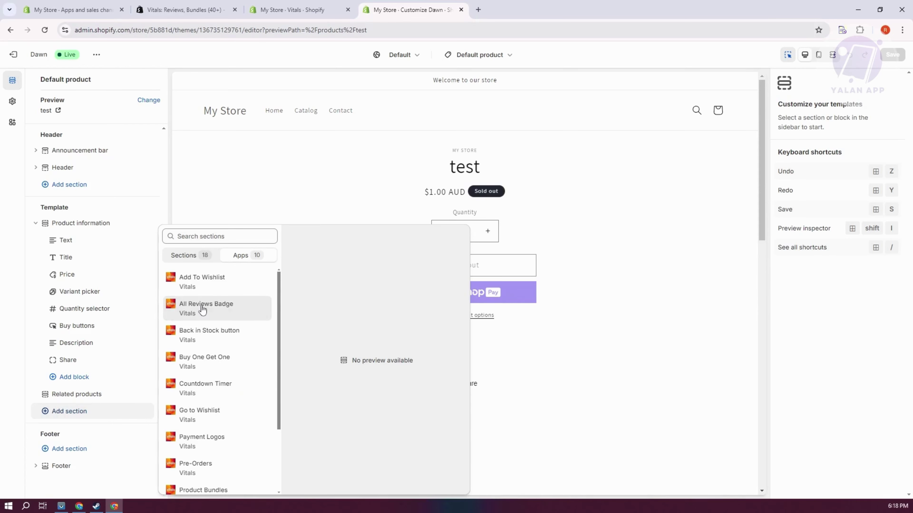
pyautogui.click(186, 310)
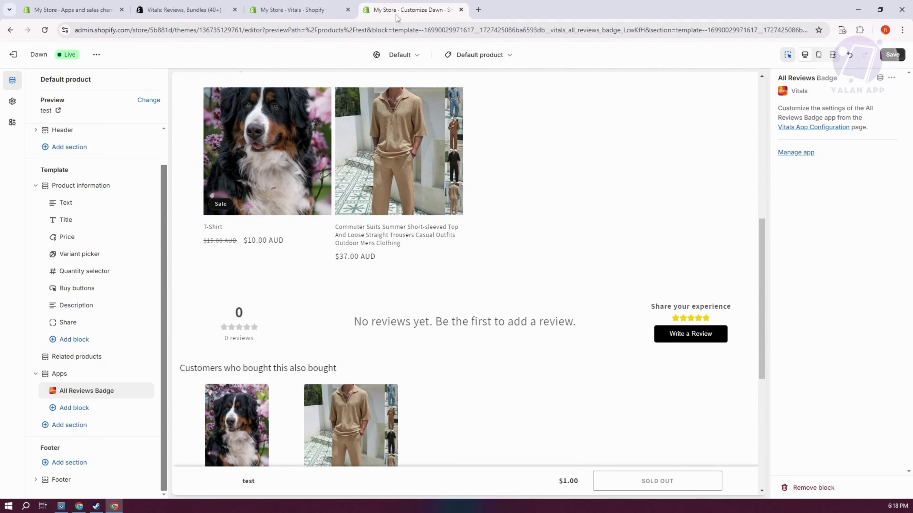
pyautogui.click(313, 10)
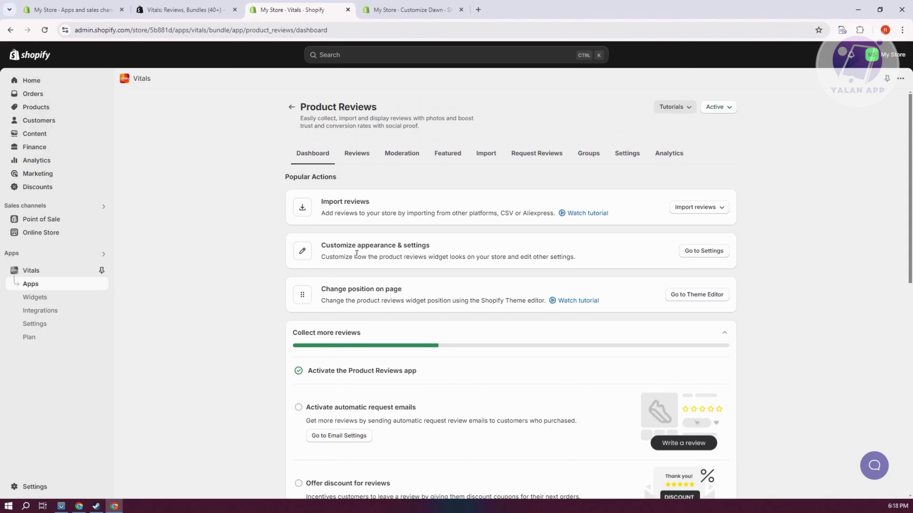
# Step: Open the Product Reviews appearance settings, set the reviews widget's star shape to Hearts, and save the change
pyautogui.click(699, 256)
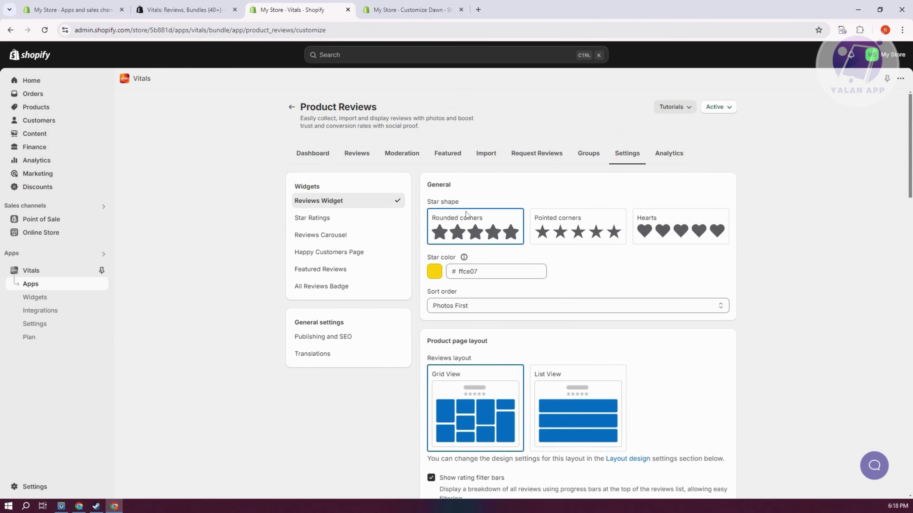
pyautogui.click(576, 234)
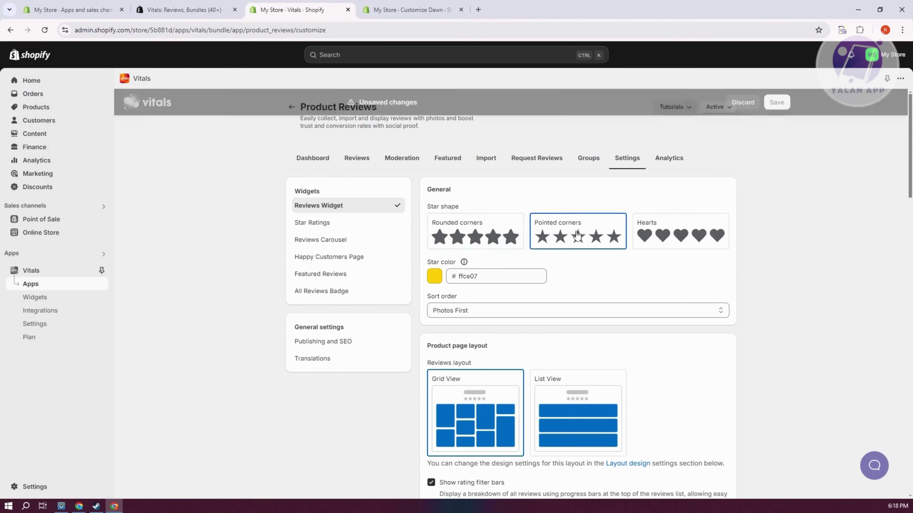
pyautogui.click(699, 235)
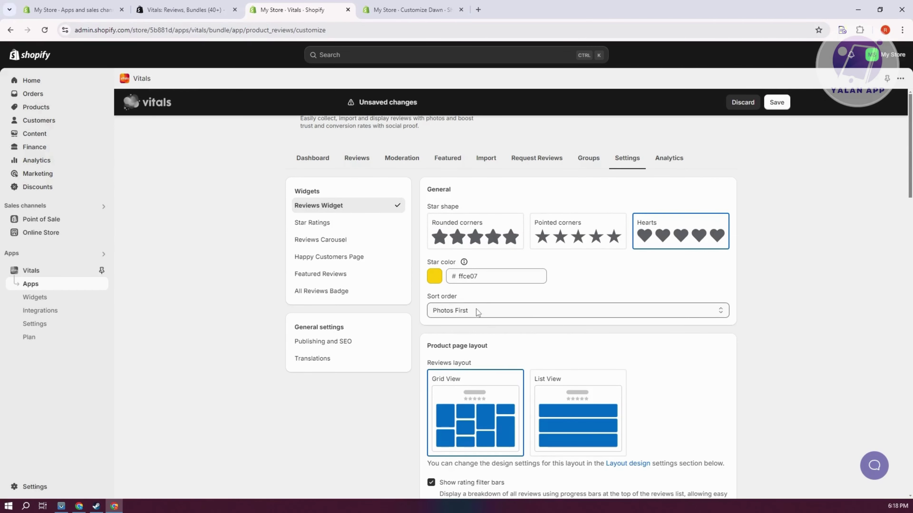
pyautogui.scroll(-4, 476, 309)
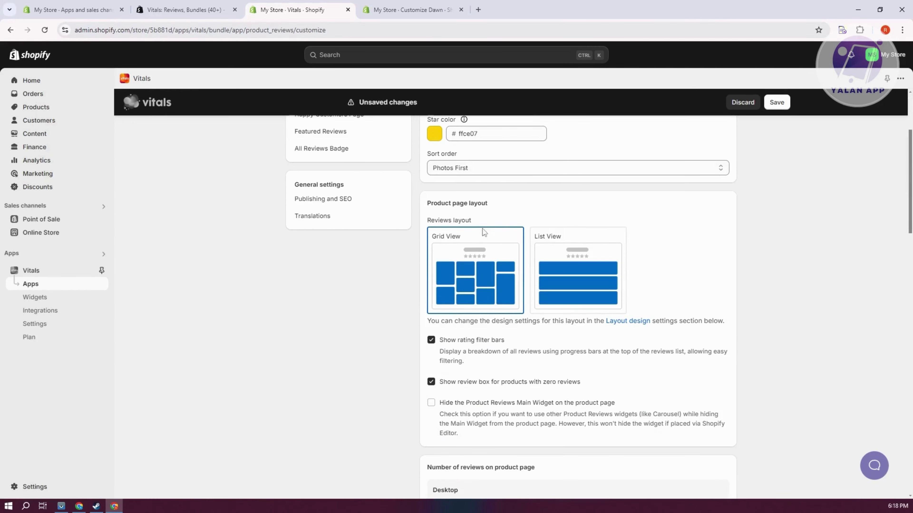
pyautogui.scroll(-5, 489, 317)
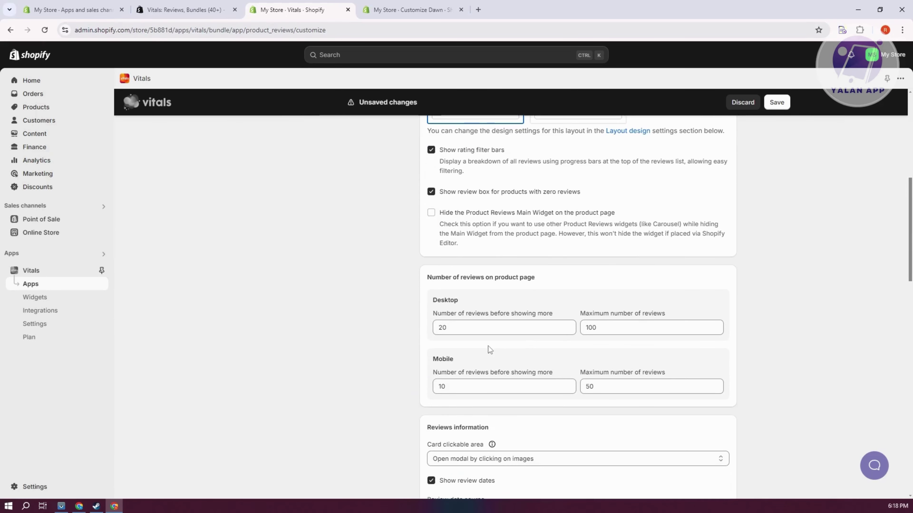
pyautogui.scroll(-6, 490, 350)
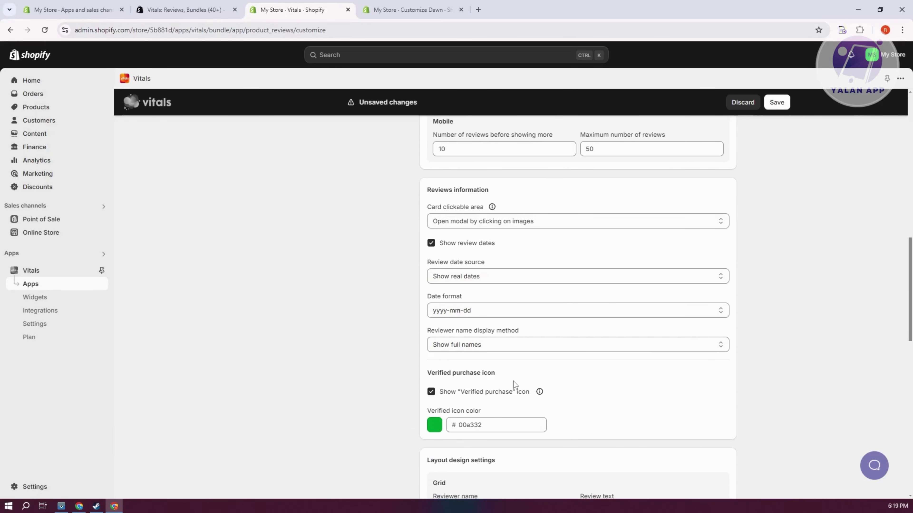
pyautogui.scroll(7, 518, 362)
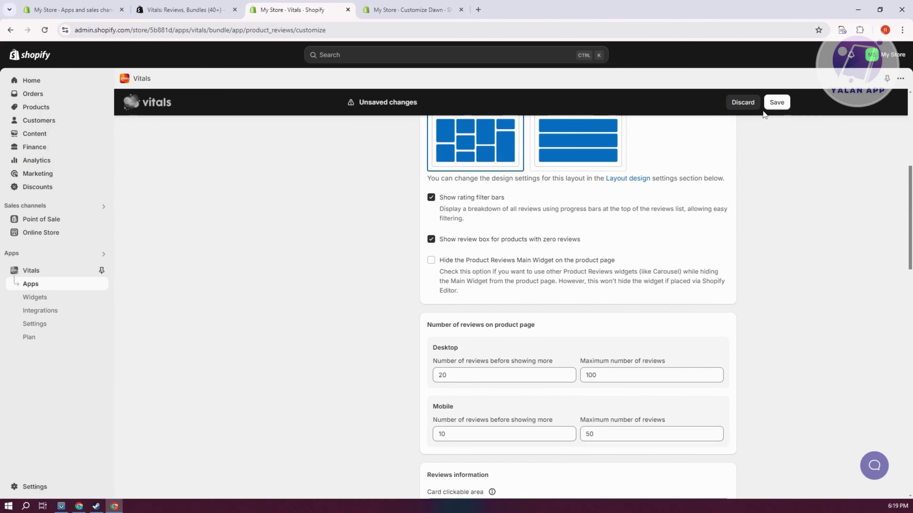
pyautogui.click(771, 107)
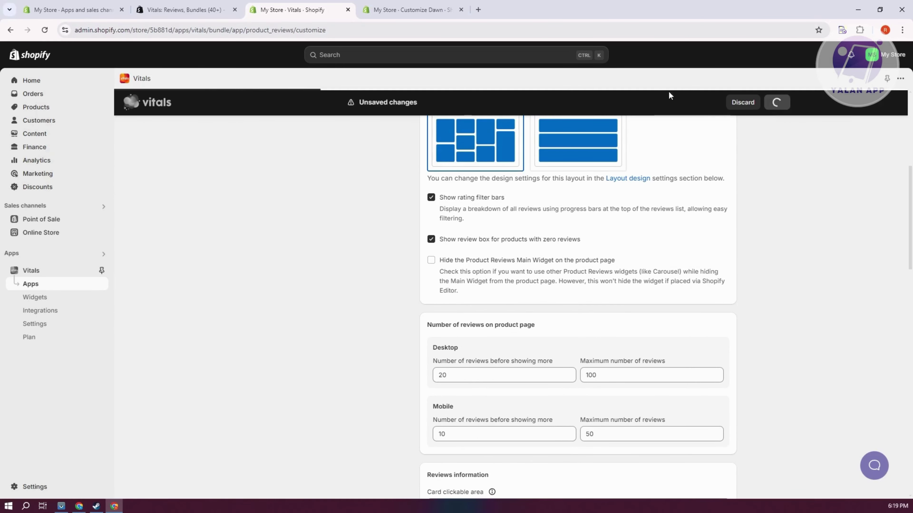
pyautogui.scroll(7, 540, 308)
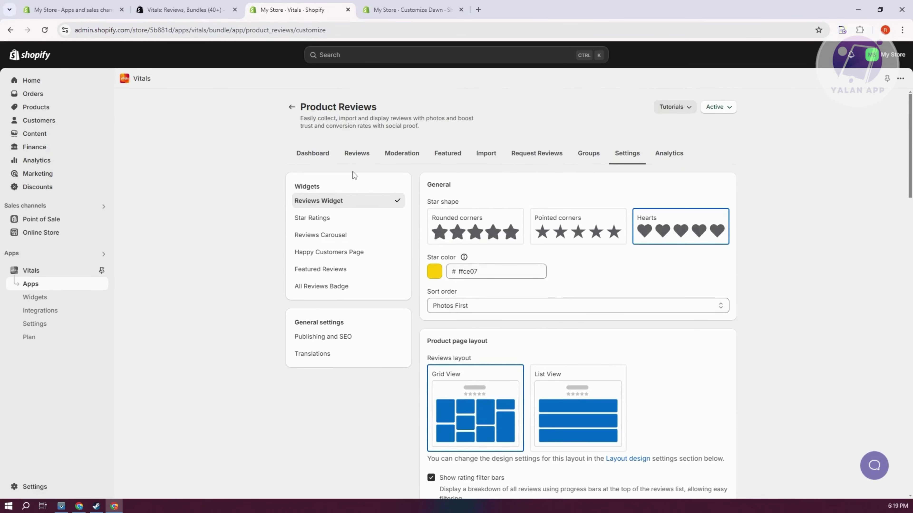
# Step: Return to the list of Vitals apps, open Product Bundles and start creating a new product bundle
pyautogui.click(292, 107)
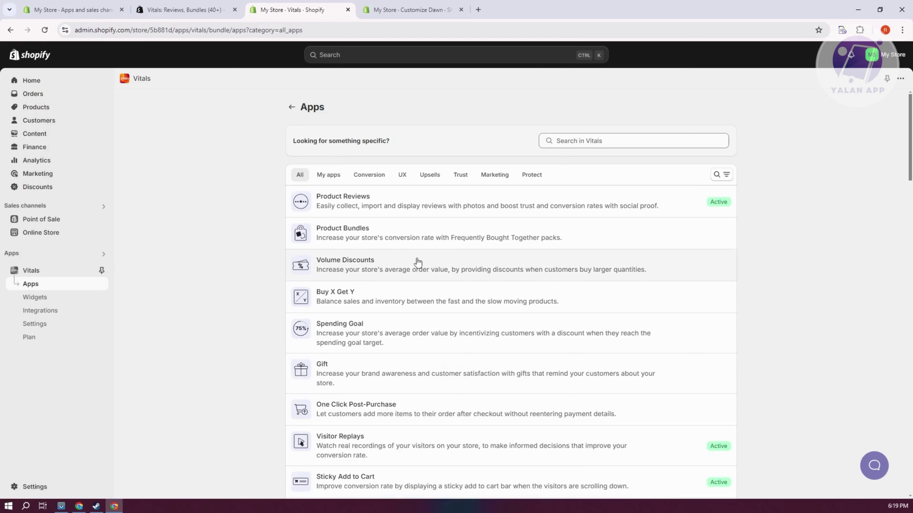
pyautogui.click(385, 234)
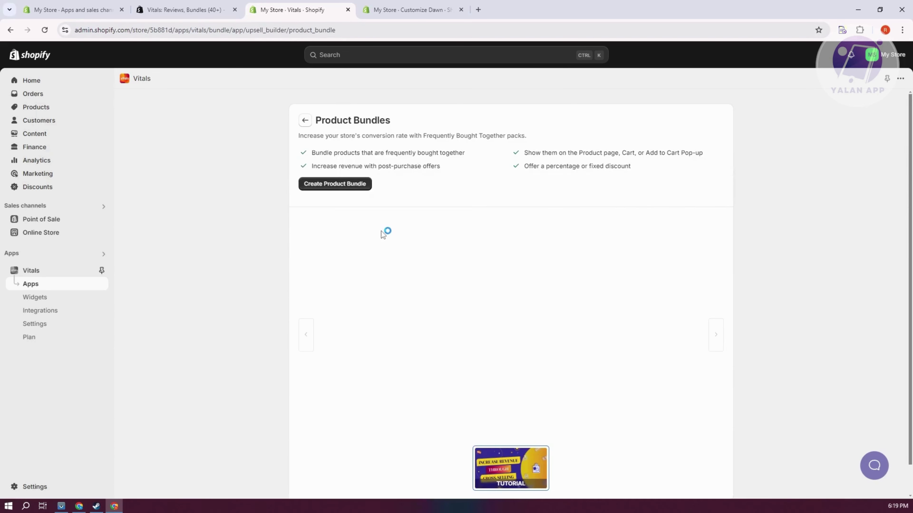
pyautogui.click(356, 188)
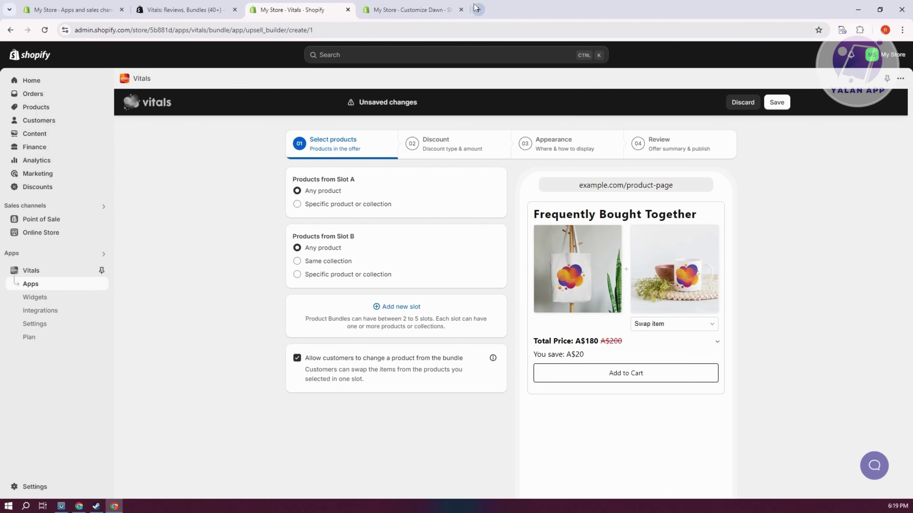
# Step: Close the Dawn theme editor, leaving its changes unsaved, and return to the new product bundle
pyautogui.click(461, 9)
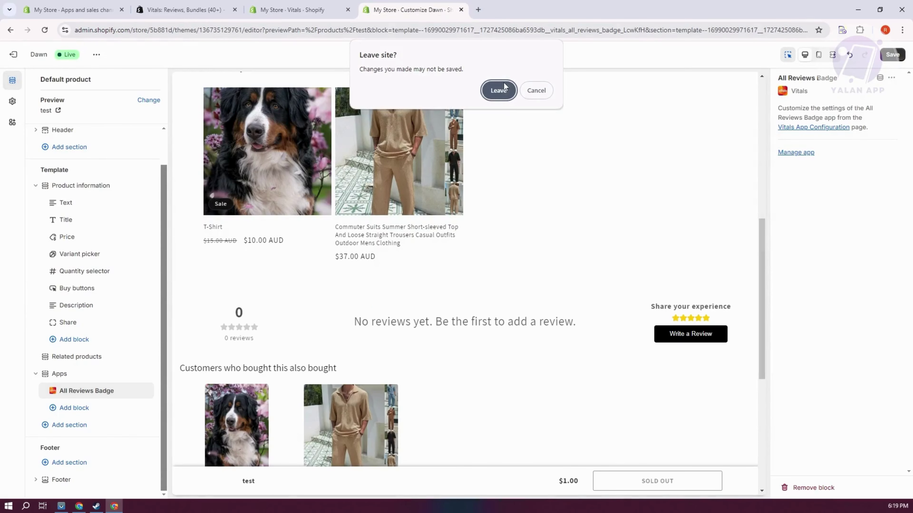
pyautogui.click(502, 89)
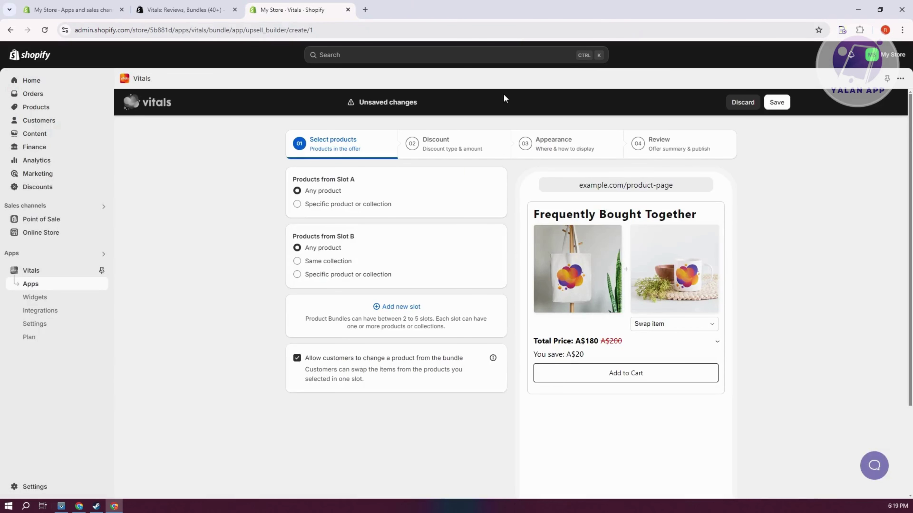